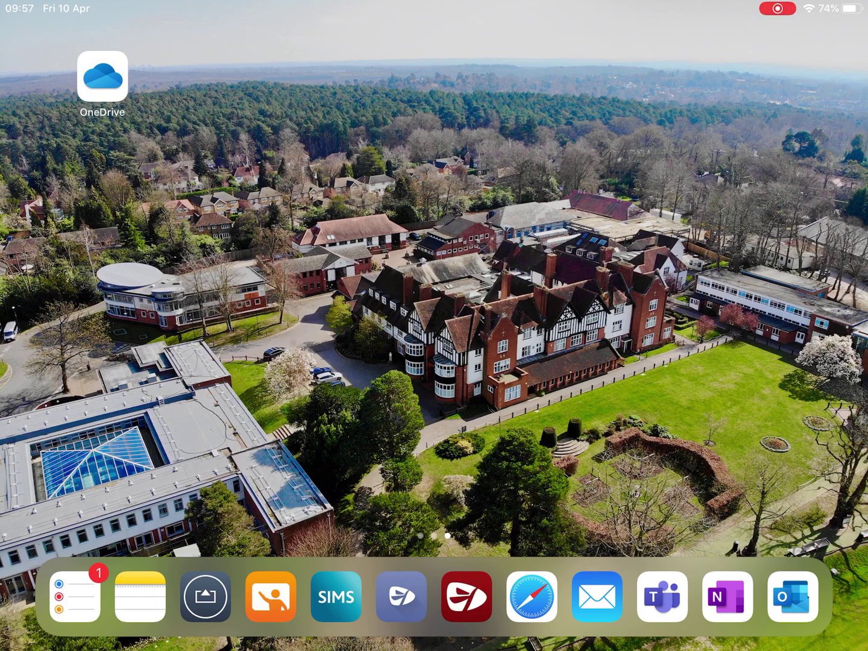
Launch OneDrive from the iPad home screen.
left_click(102, 76)
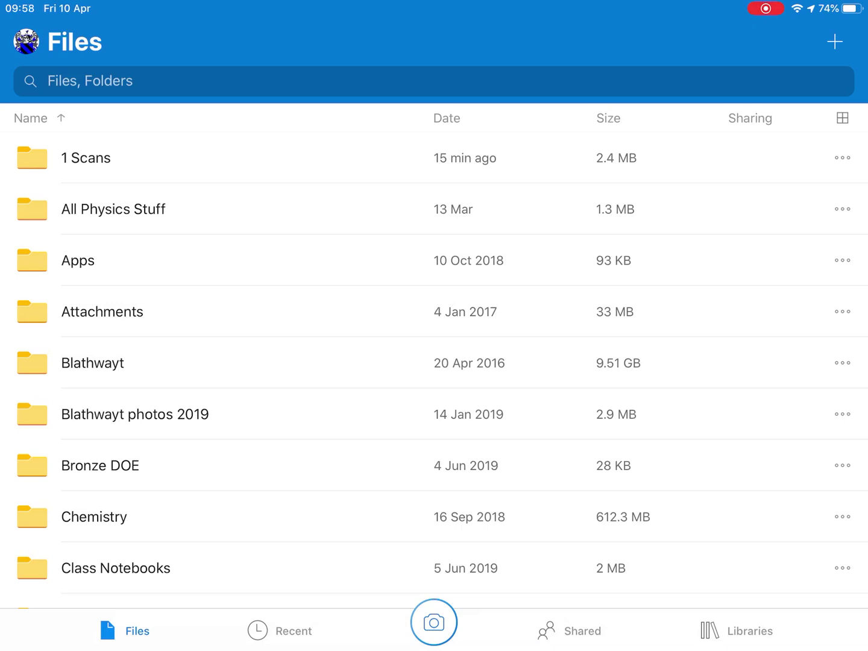
Bring up the new-item options, then dismiss them without choosing anything.
left_click(834, 42)
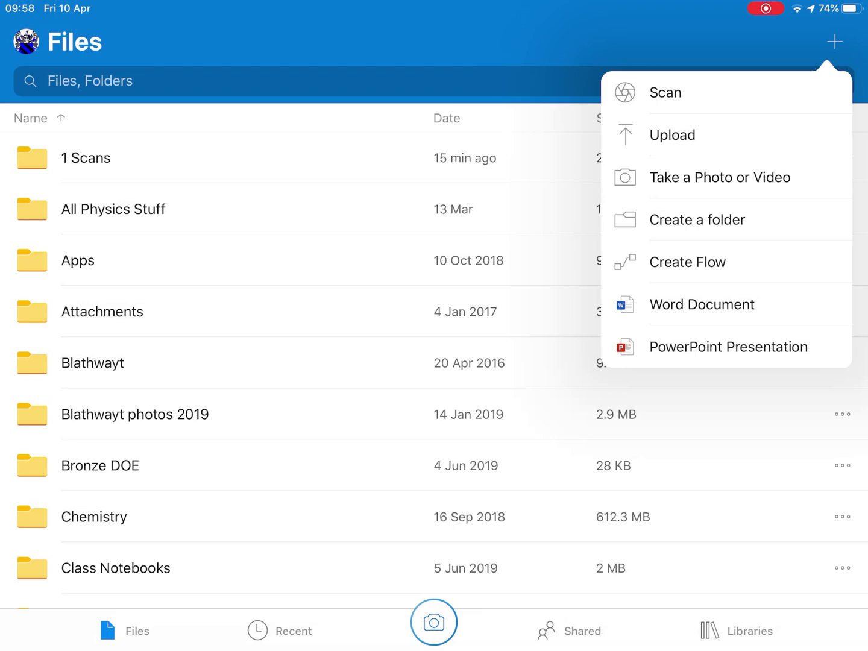
key("Escape")
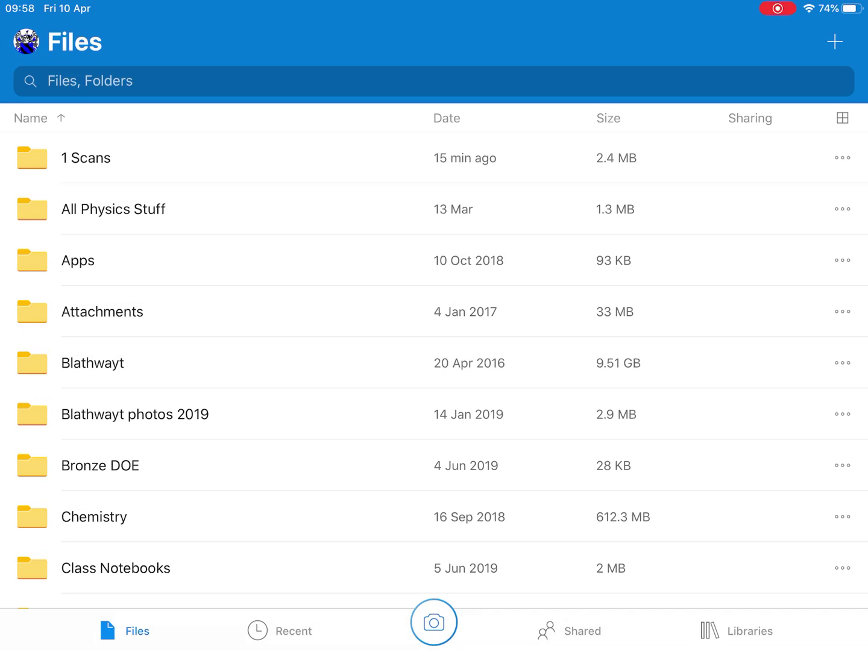
Scan Page 2 of 6 with the camera, switching capture mode, and rotate it upright.
left_click(434, 623)
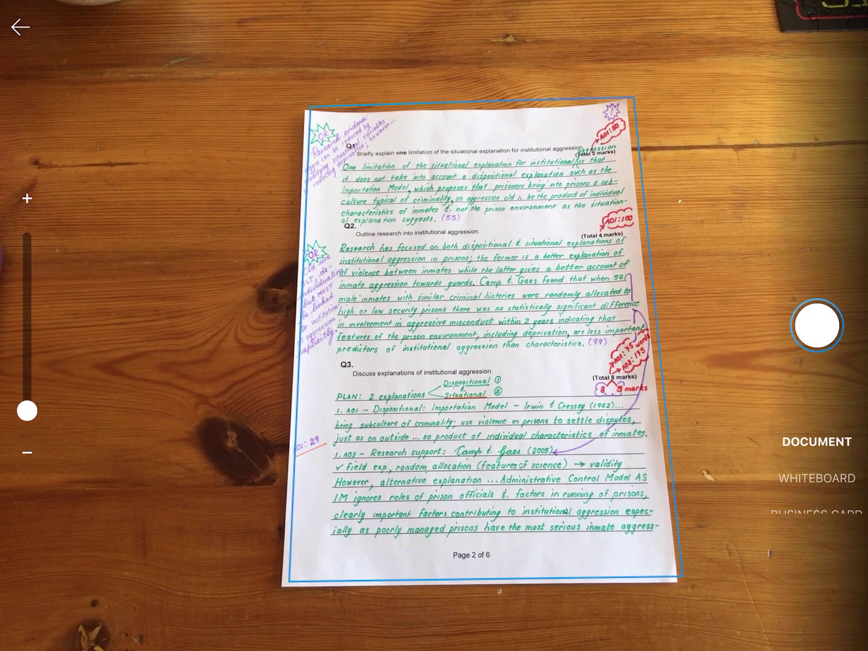
left_click(816, 478)
left_click(817, 477)
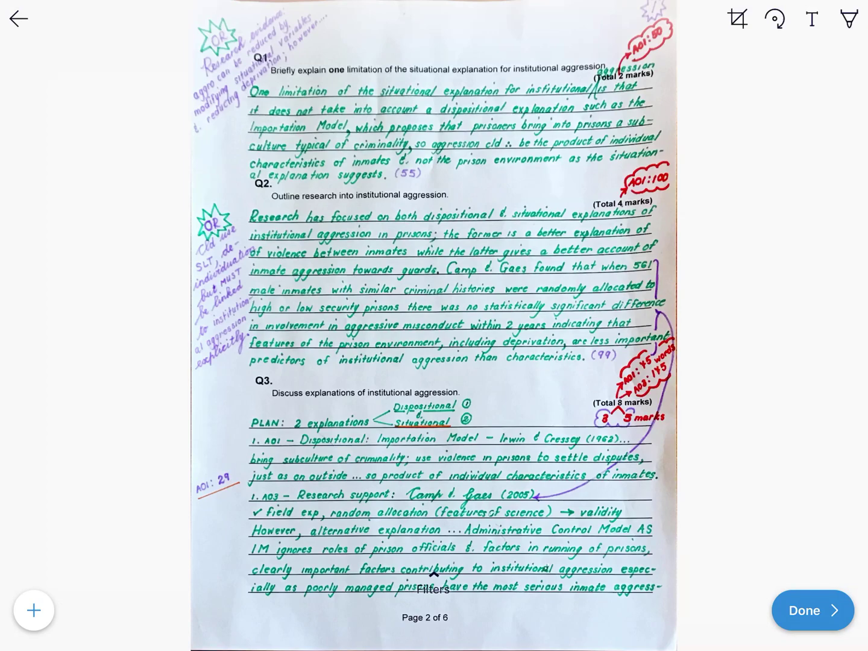
left_click(774, 19)
left_click(774, 19)
Add Page 3 of 6 as the second page of the scan.
left_click(33, 610)
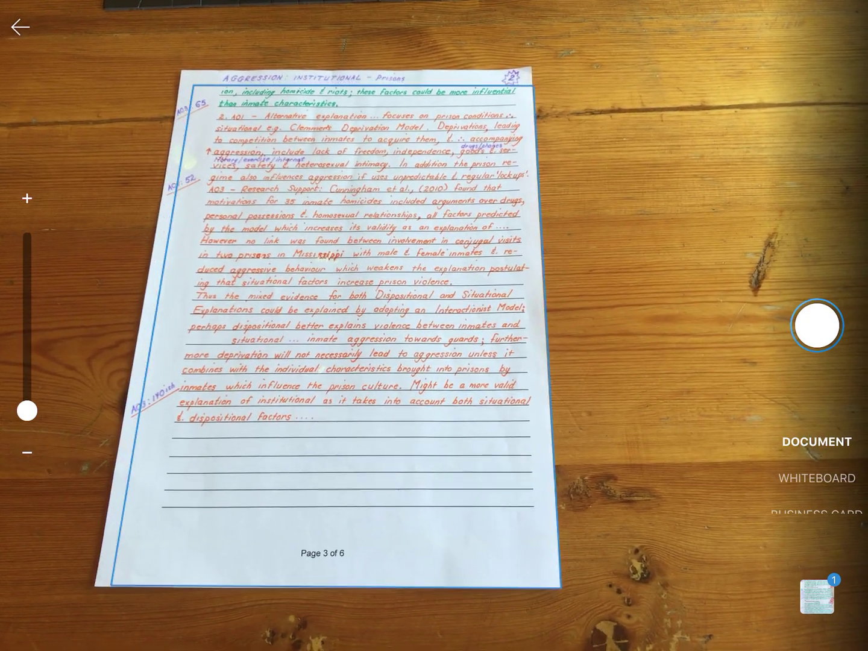
left_click(818, 326)
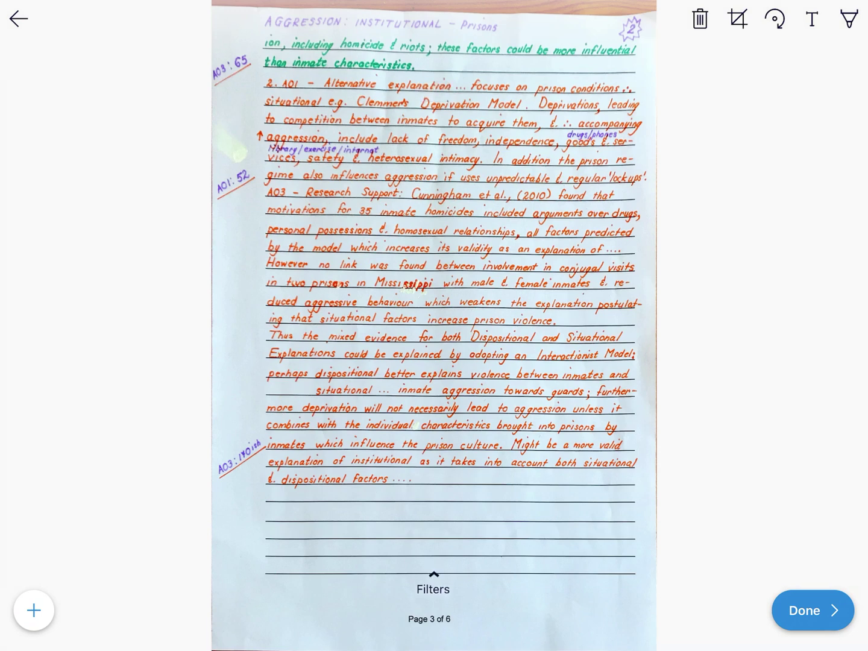
Finish scanning and save the PDF to 1 Scans as 'Scanned work for marking'.
left_click(813, 610)
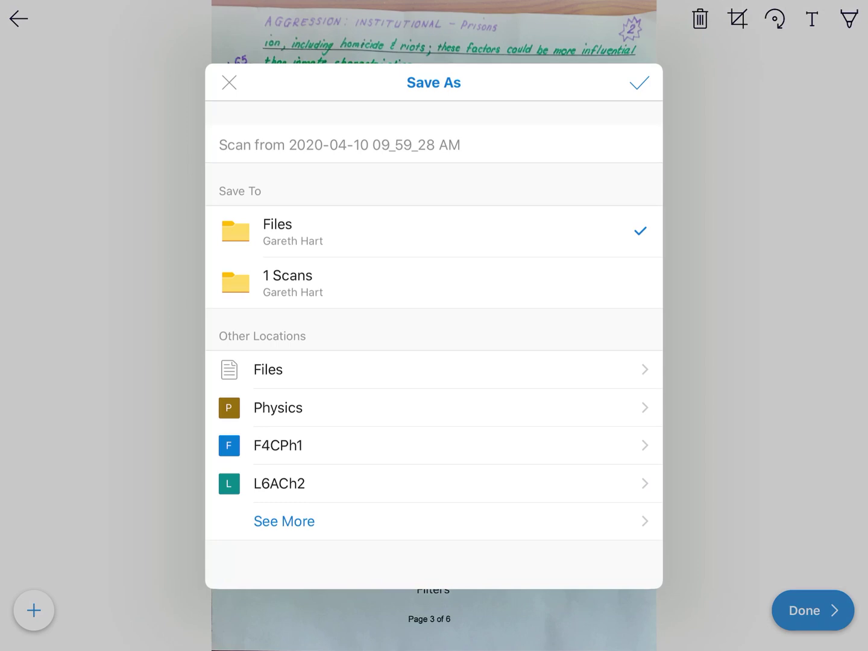
left_click(434, 282)
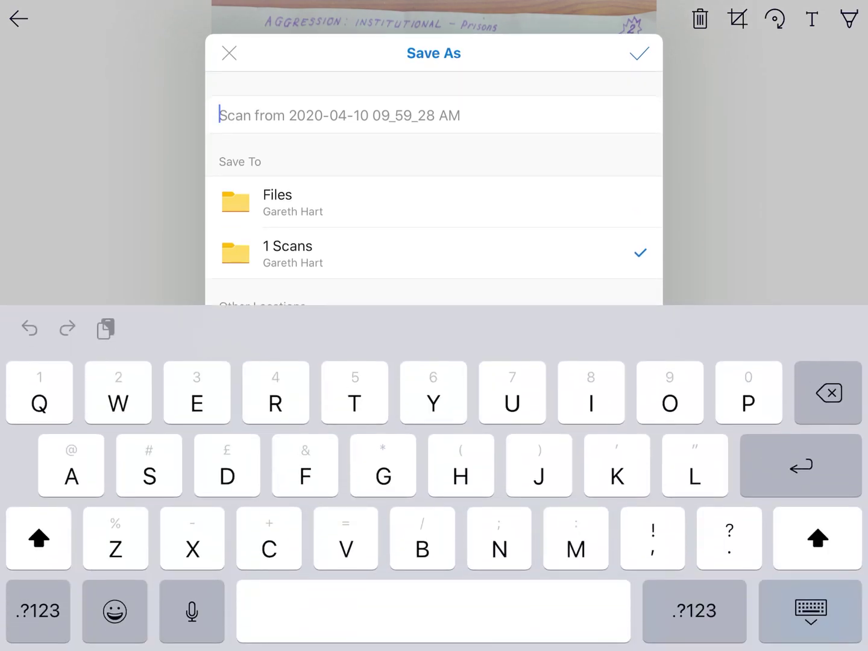
type("Sc")
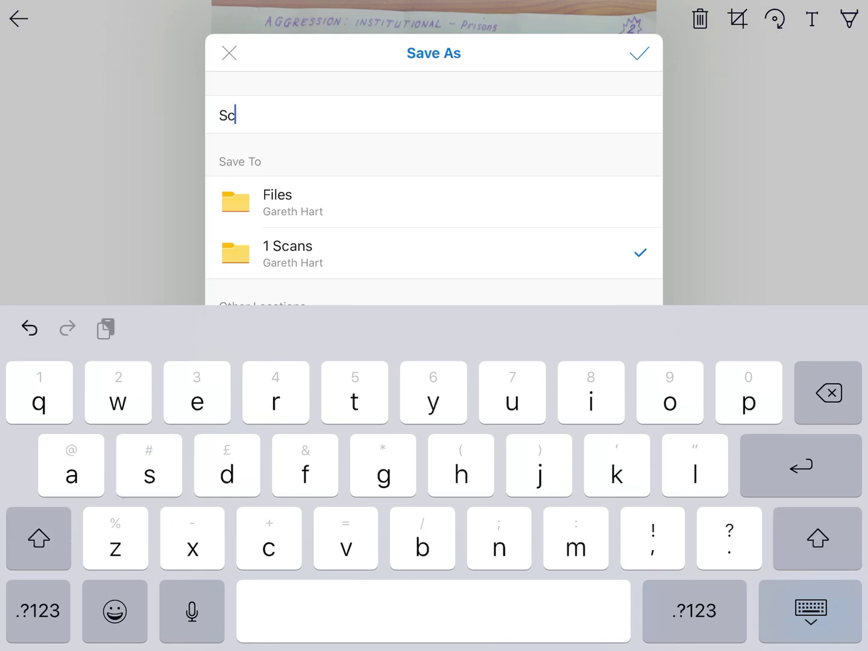
type("anned work for marking")
left_click(810, 610)
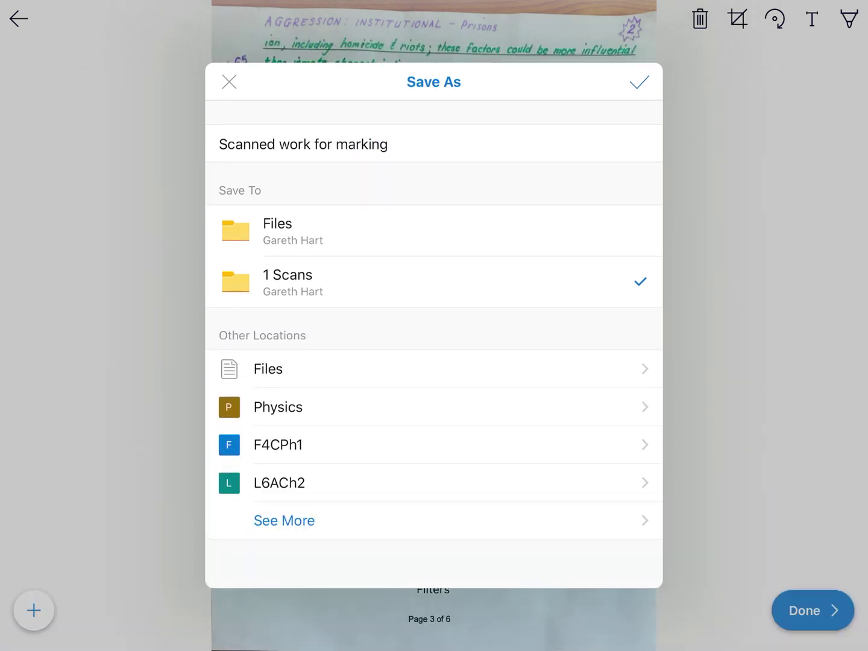
left_click(639, 83)
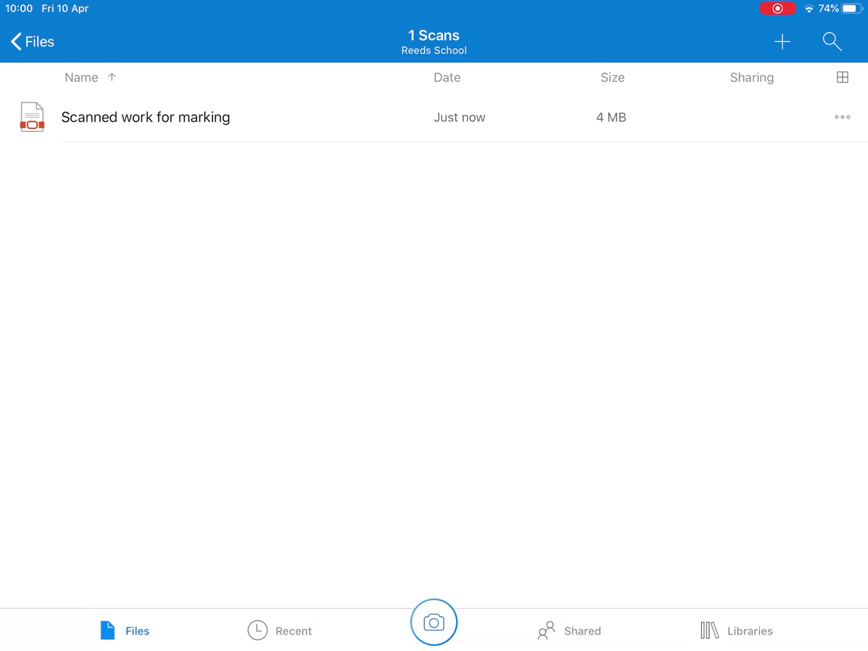
View the actions for 'Scanned work for marking', then dismiss them unchanged.
left_click(843, 117)
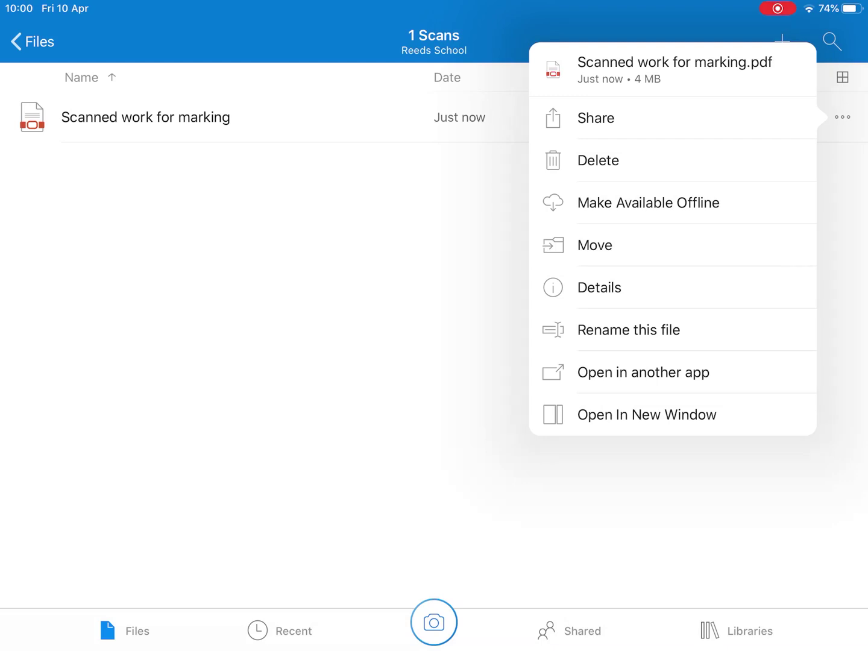
key("Escape")
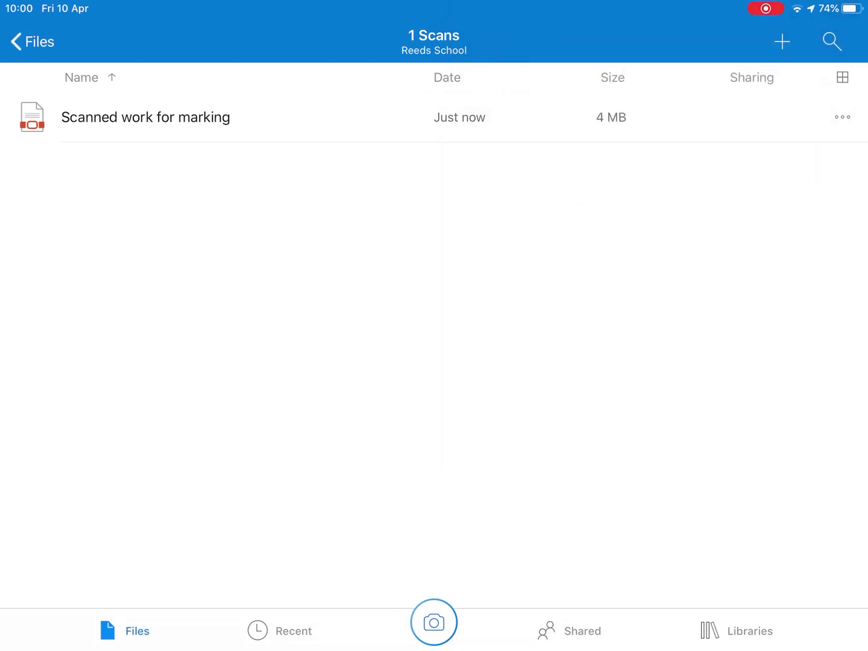